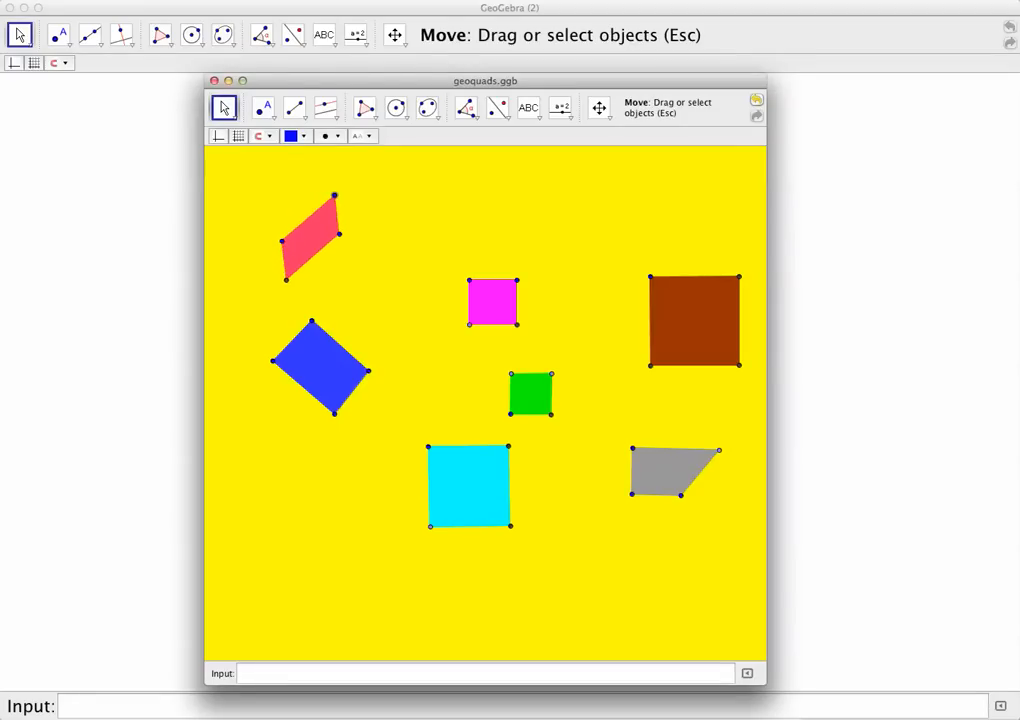
Step: Reshape the pink quadrilateral by moving its corner points to test how it behaves
{"action": "left_click_drag", "start_coordinate": [342, 196], "coordinate": [271, 293]}
{"action": "left_click_drag", "start_coordinate": [355, 190], "coordinate": [364, 232]}
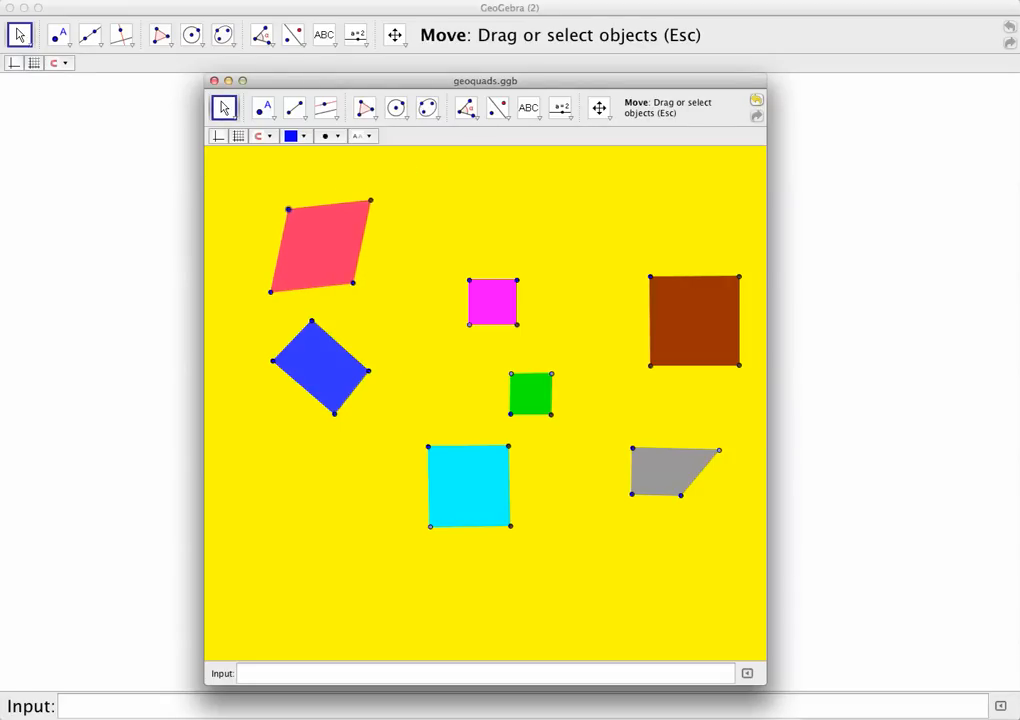
{"action": "left_click_drag", "start_coordinate": [258, 225], "coordinate": [332, 216]}
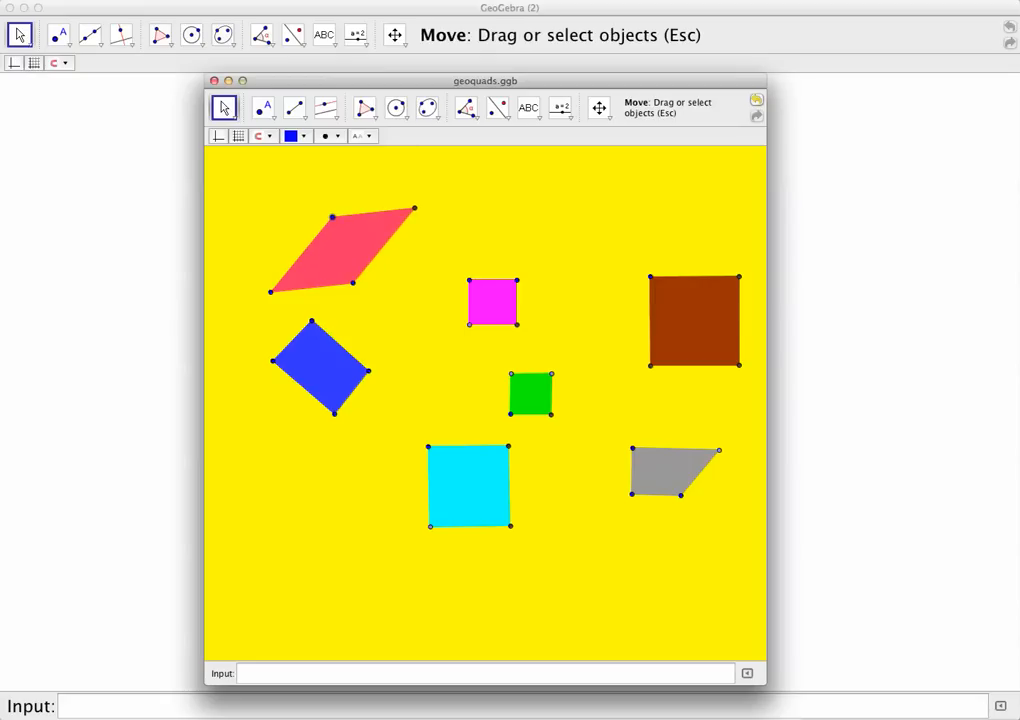
{"action": "left_click_drag", "start_coordinate": [414, 208], "coordinate": [438, 233]}
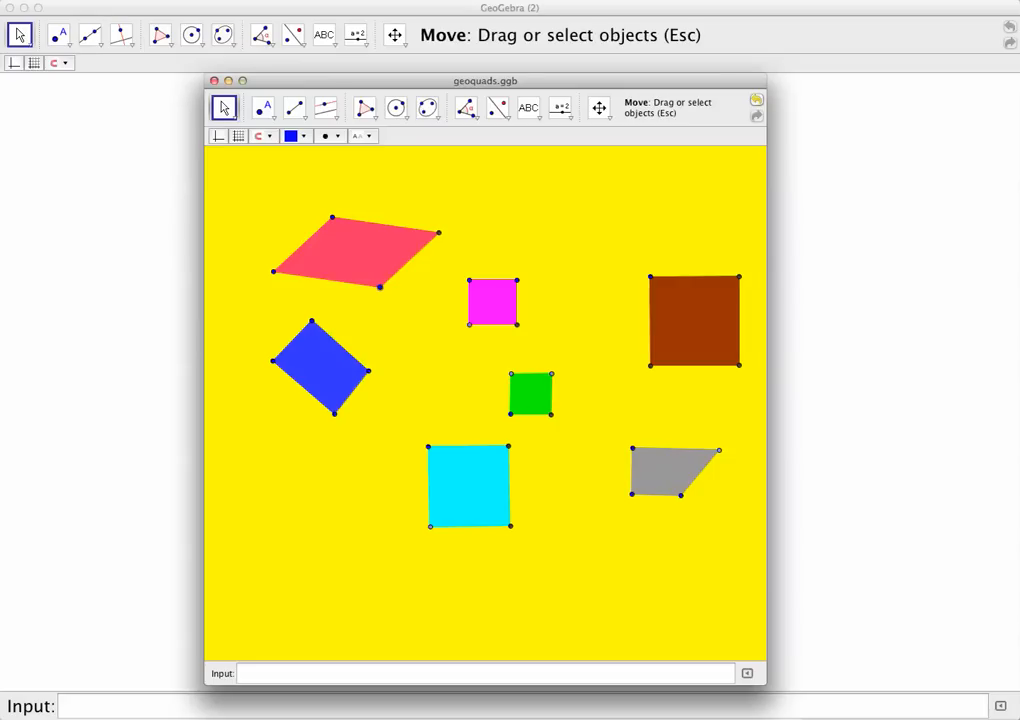
Step: Switch to the empty GeoGebra window, draw a nearly horizontal line through two points, and reposition both points slightly
{"action": "key", "text": "super+grave"}
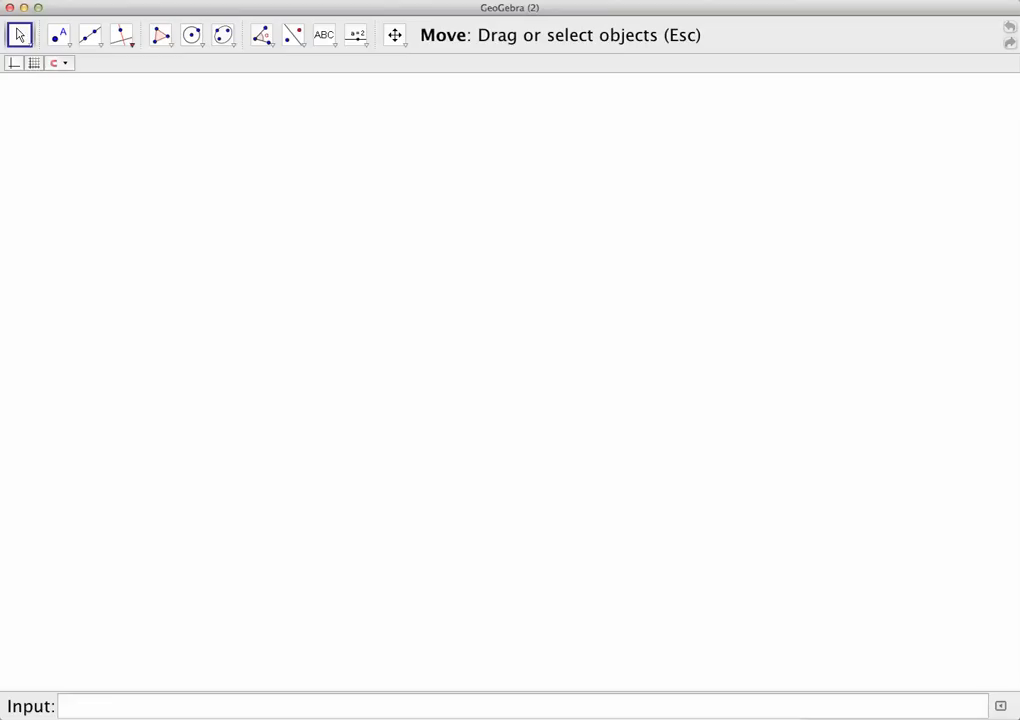
{"action": "left_click", "coordinate": [100, 44]}
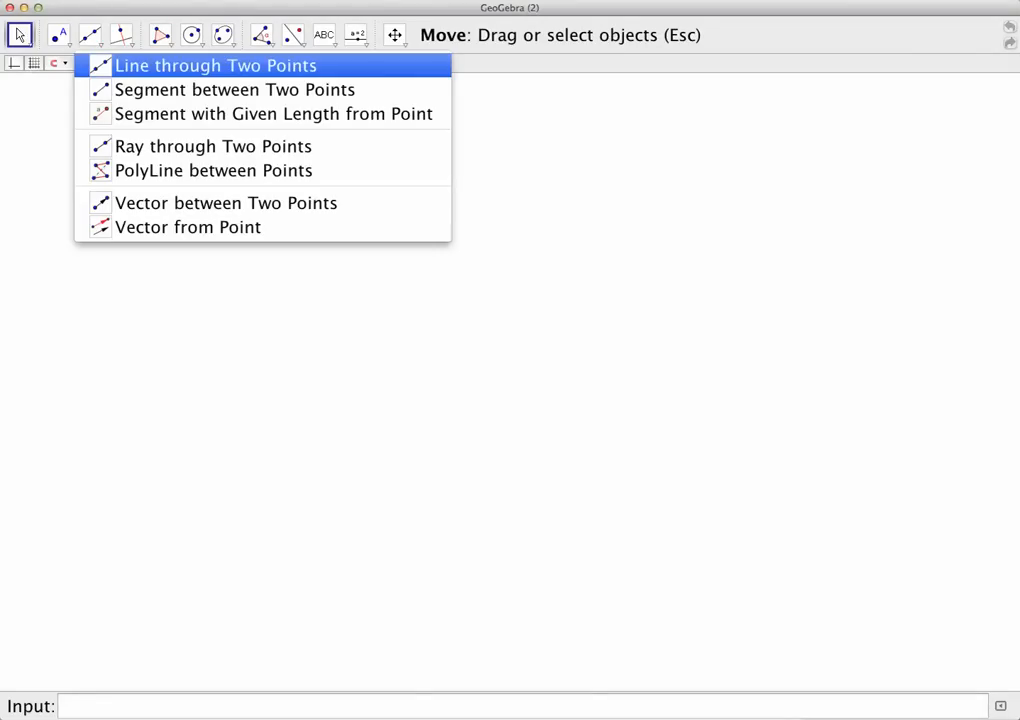
{"action": "left_click", "coordinate": [215, 66]}
{"action": "left_click", "coordinate": [305, 273]}
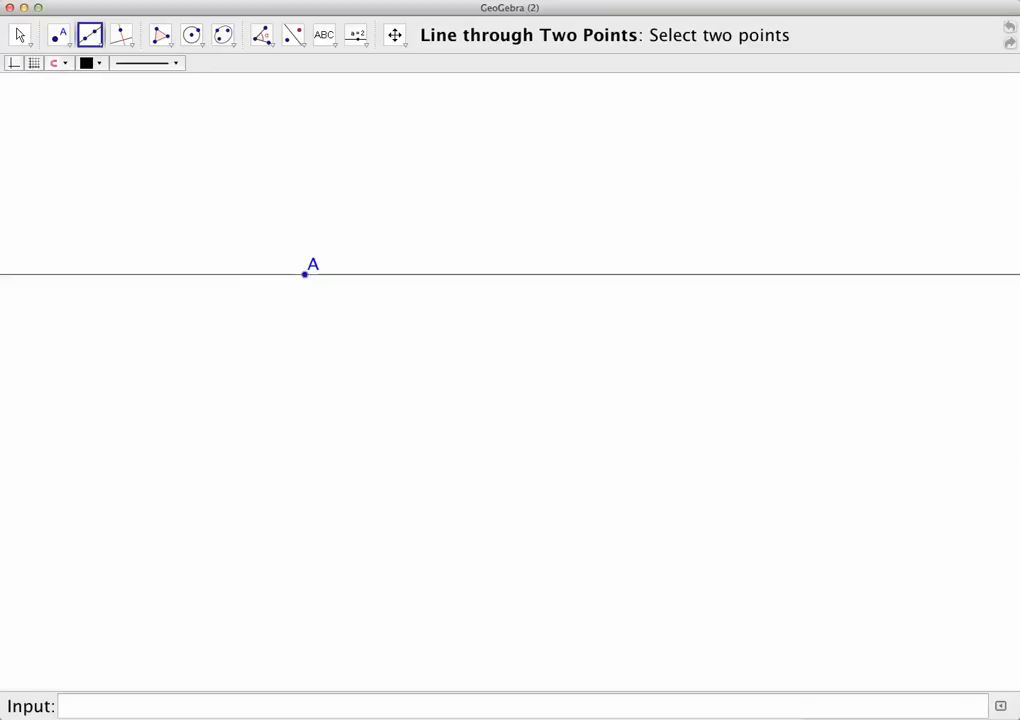
{"action": "left_click", "coordinate": [599, 264]}
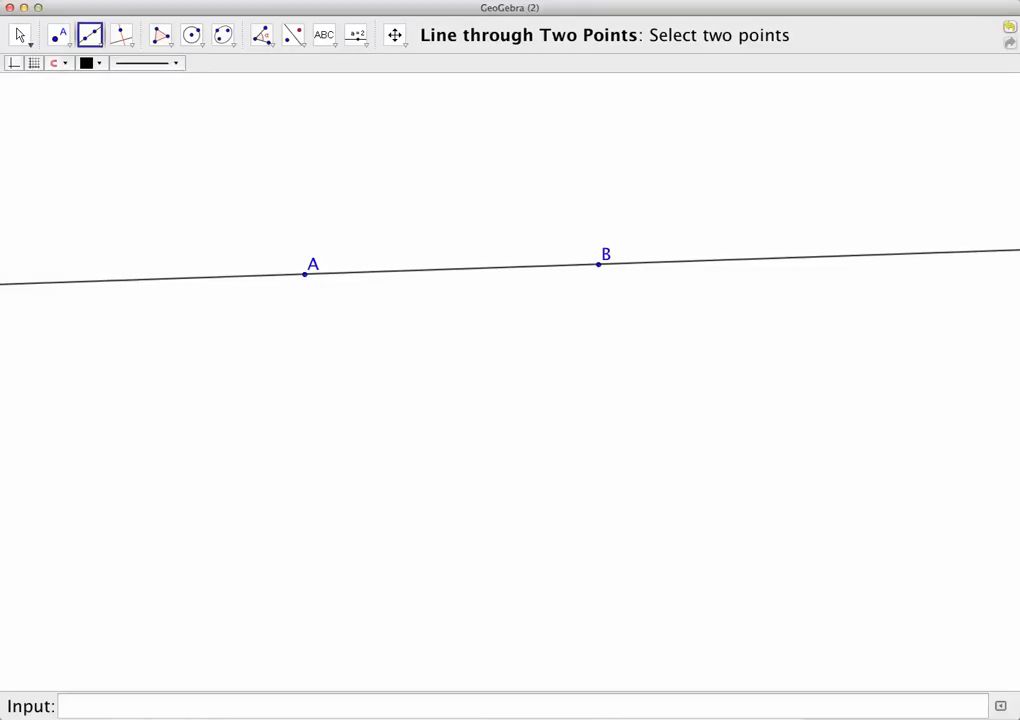
{"action": "key", "text": "Escape"}
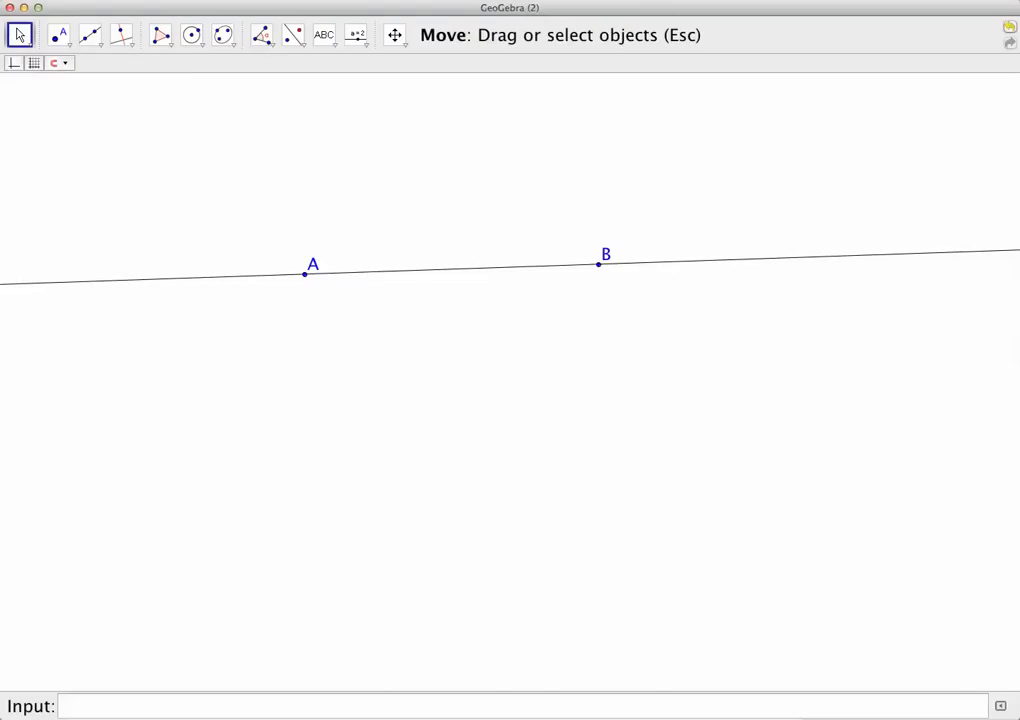
{"action": "mouse_move", "coordinate": [305, 273]}
{"action": "left_mouse_down"}
{"action": "mouse_move", "coordinate": [260, 212]}
{"action": "mouse_move", "coordinate": [296, 326]}
{"action": "mouse_move", "coordinate": [296, 290]}
{"action": "left_mouse_up"}
{"action": "left_click_drag", "start_coordinate": [599, 264], "coordinate": [572, 273]}
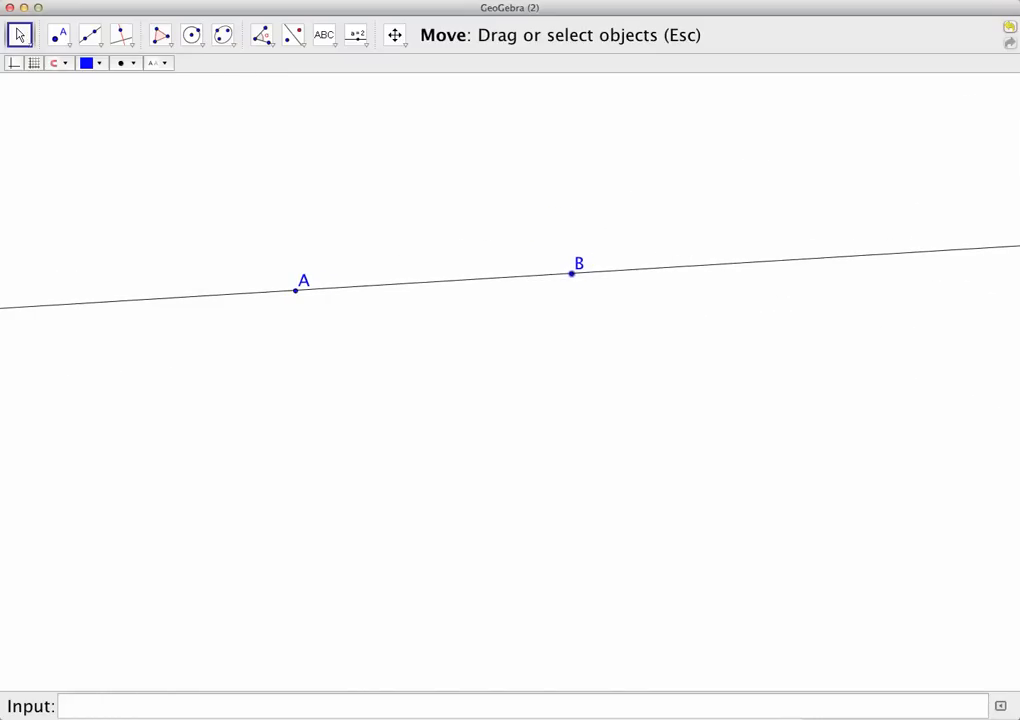
Step: Place a free point below line AB, slightly left of point A
{"action": "left_click", "coordinate": [69, 45]}
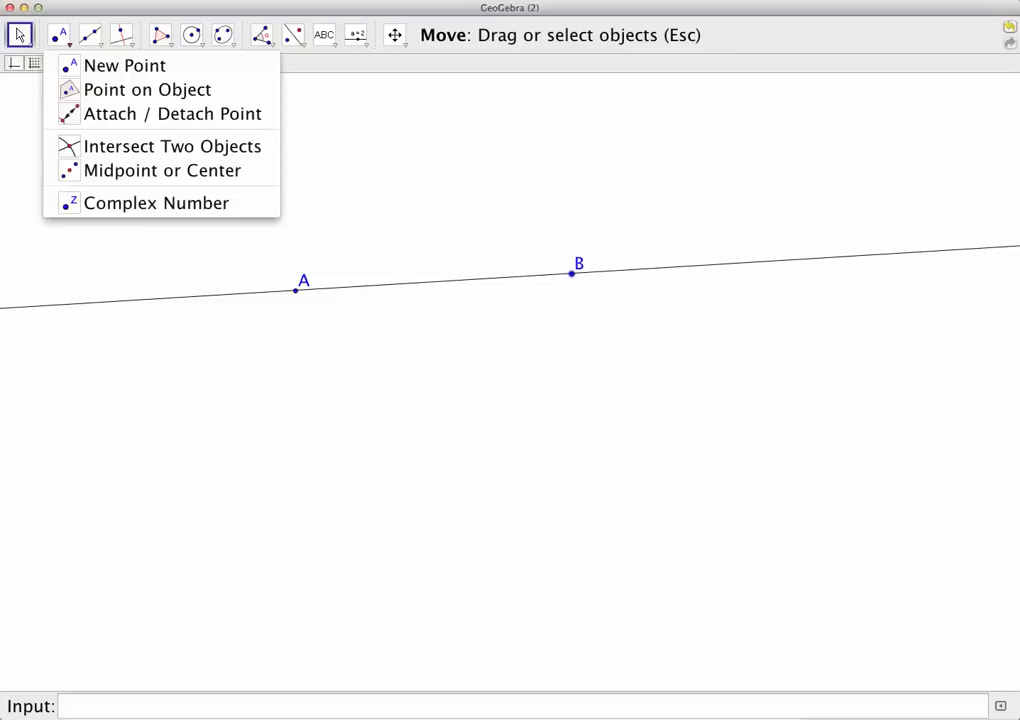
{"action": "left_click", "coordinate": [124, 65]}
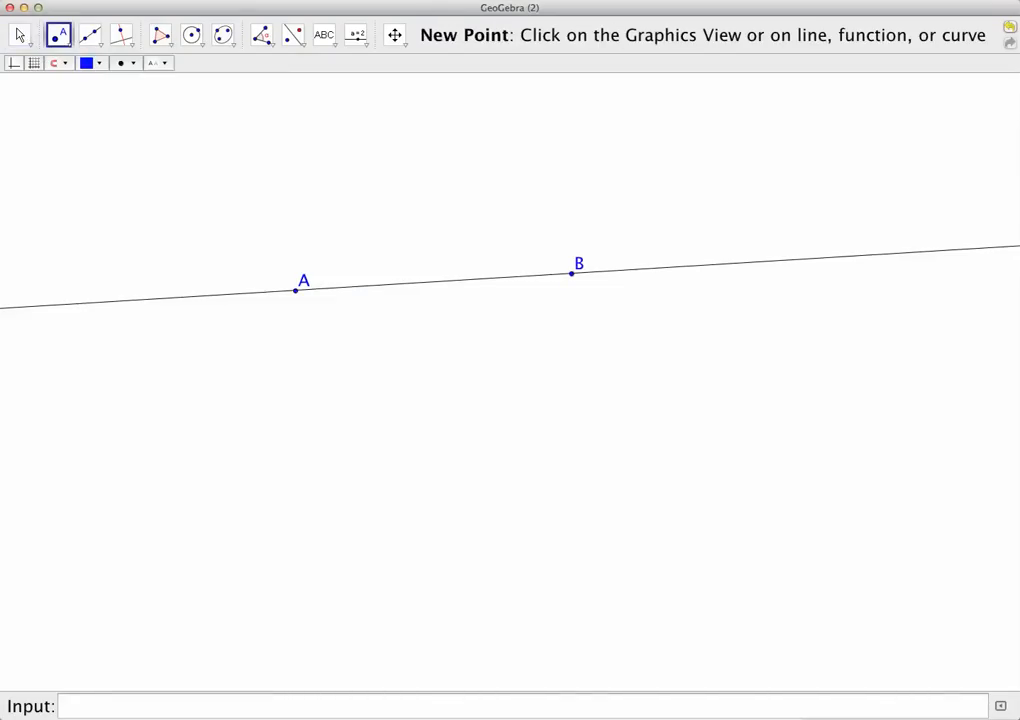
{"action": "left_click", "coordinate": [278, 439]}
Step: Construct a line through point C parallel to line AB
{"action": "left_click", "coordinate": [121, 38]}
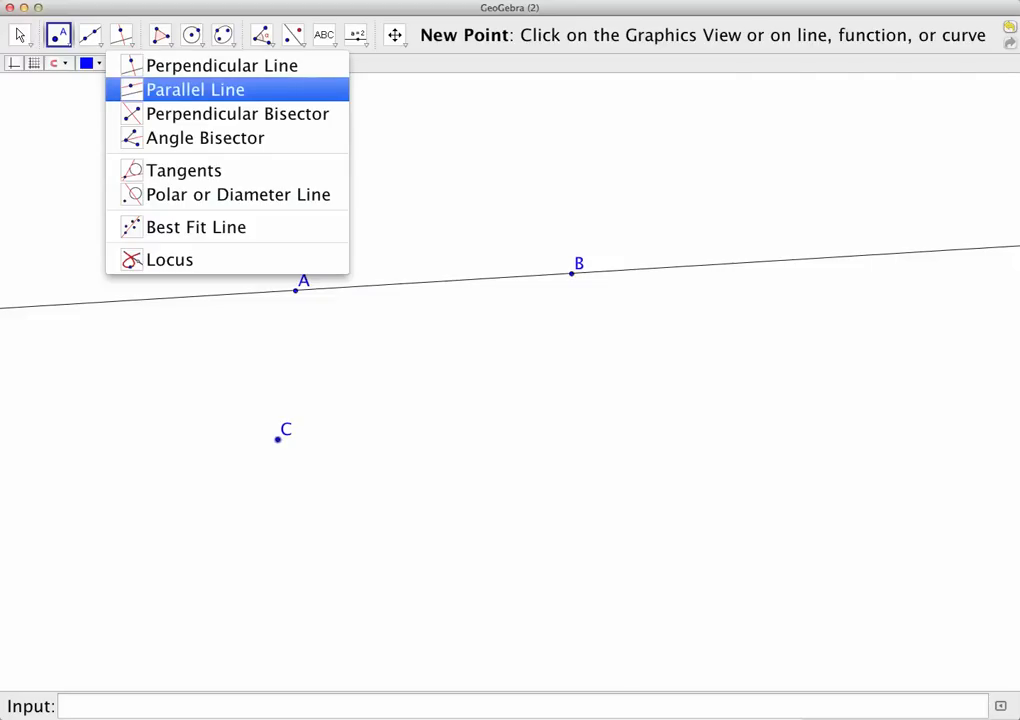
{"action": "left_click", "coordinate": [195, 89]}
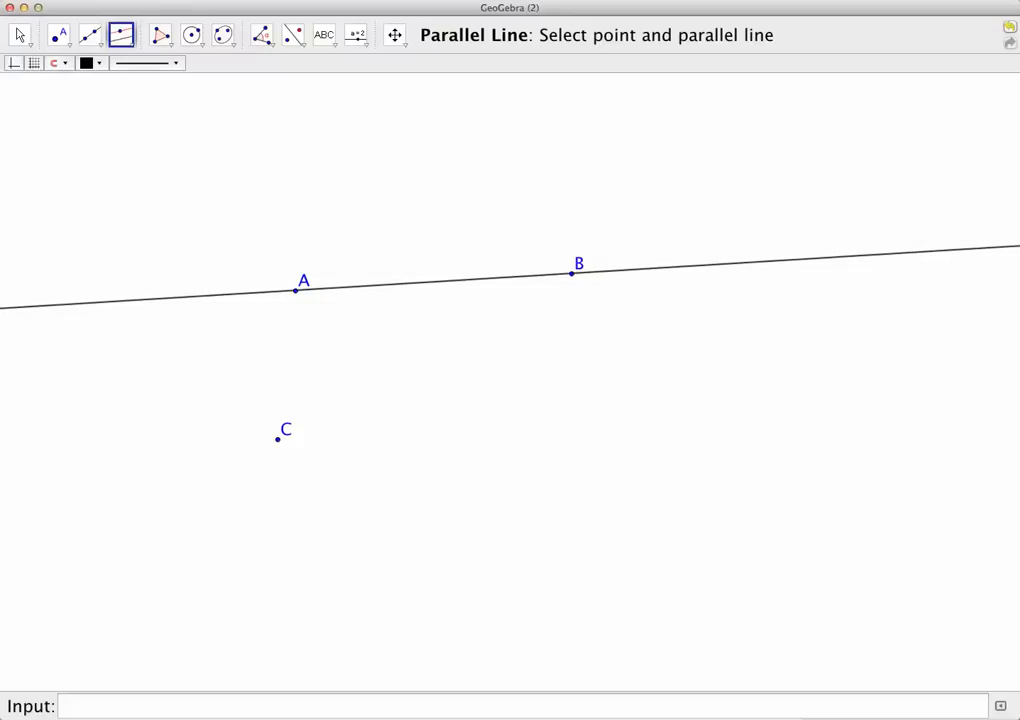
{"action": "left_click", "coordinate": [410, 283]}
{"action": "left_click", "coordinate": [278, 439]}
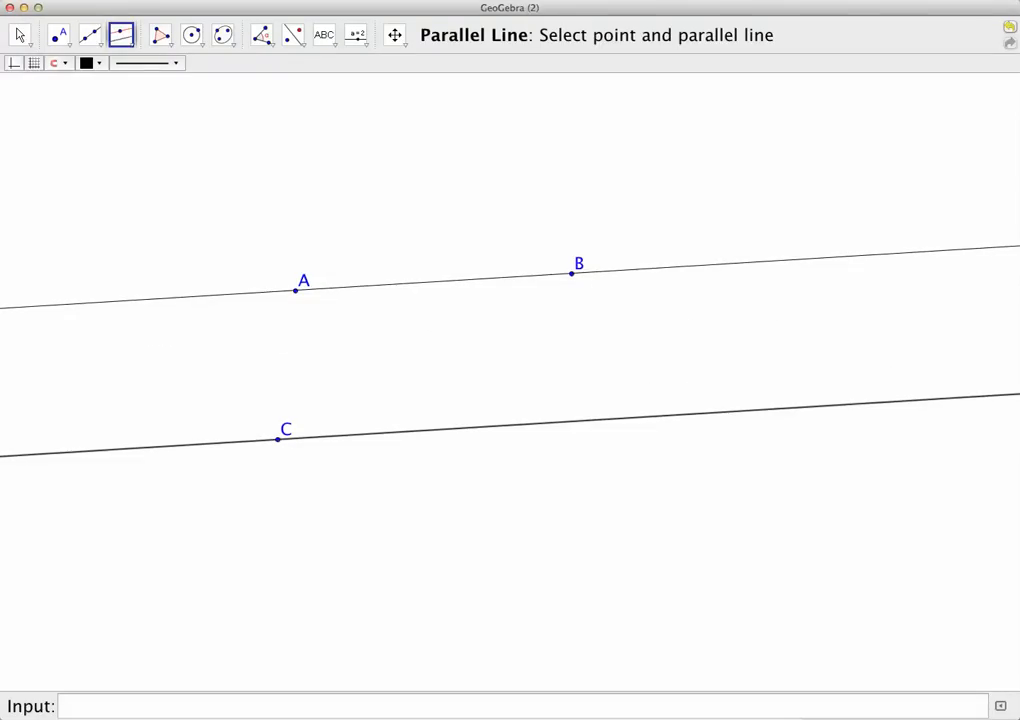
{"action": "key", "text": "Escape"}
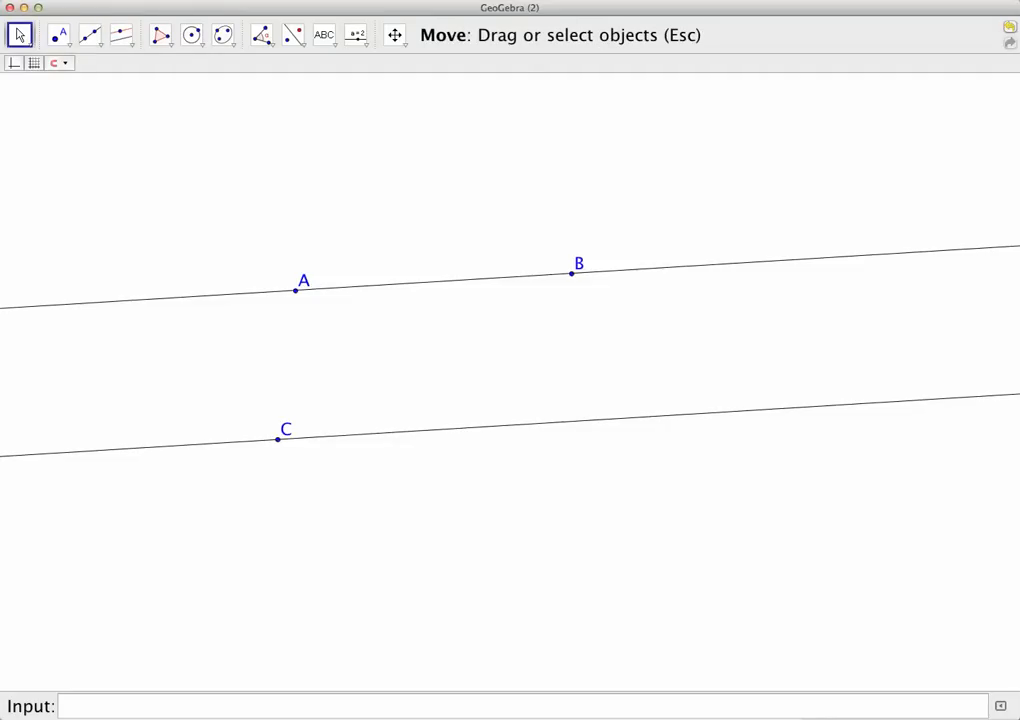
Step: Move points B, A and C to test the parallel lines, bringing the two lines closer together
{"action": "left_click_drag", "start_coordinate": [572, 273], "coordinate": [566, 242]}
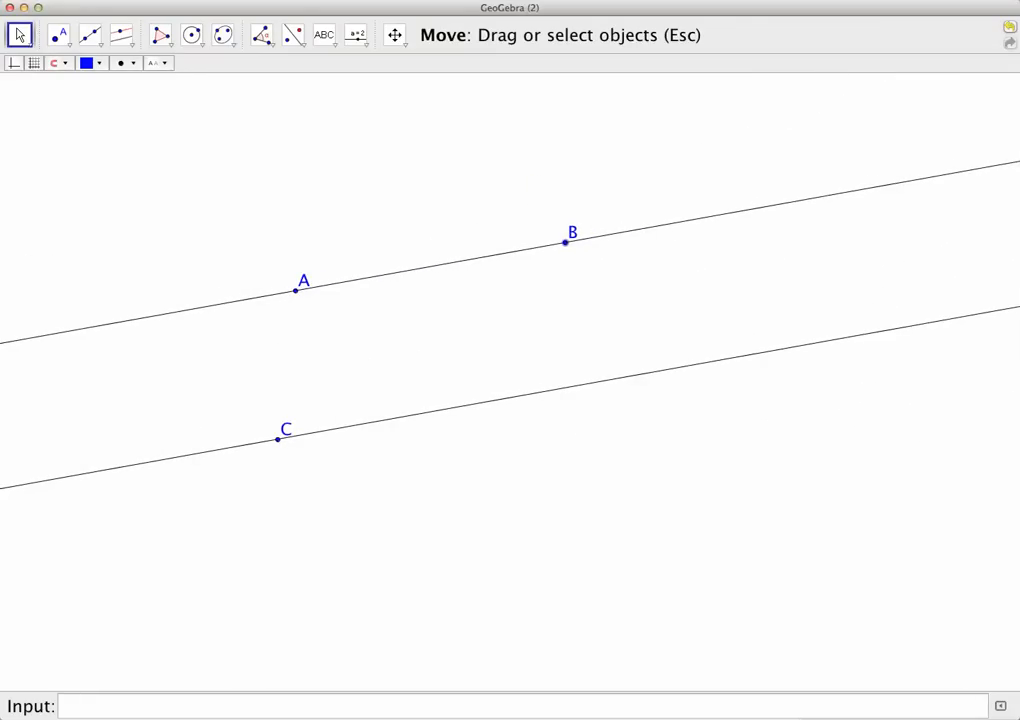
{"action": "left_click_drag", "start_coordinate": [566, 242], "coordinate": [553, 326]}
{"action": "left_click_drag", "start_coordinate": [296, 290], "coordinate": [323, 343]}
{"action": "left_click_drag", "start_coordinate": [278, 439], "coordinate": [248, 454]}
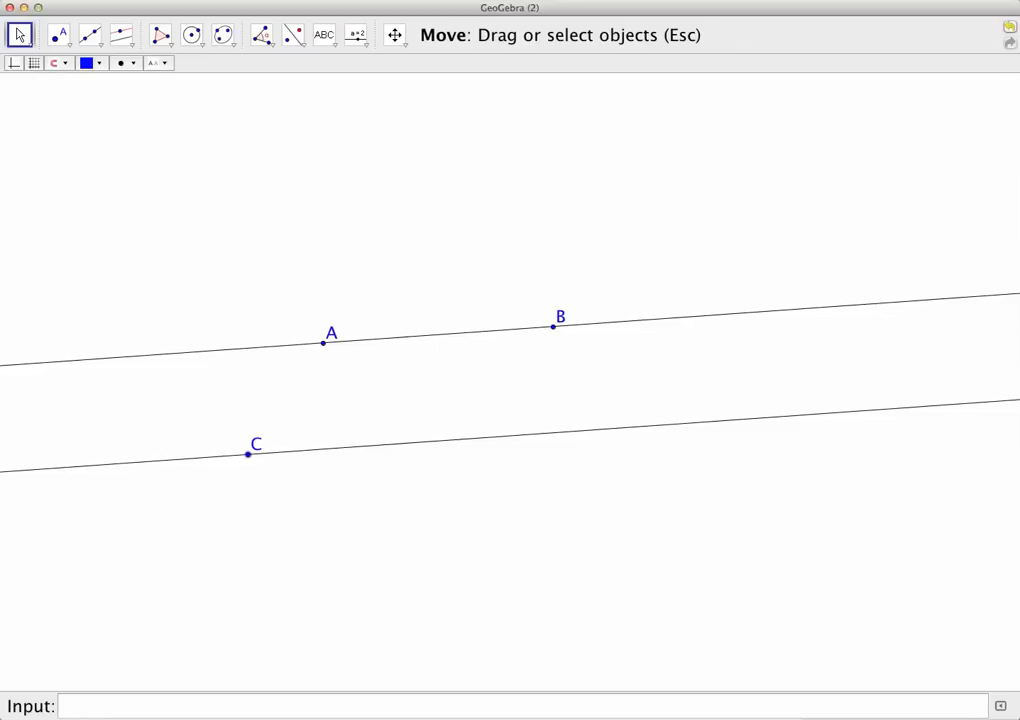
Step: Construct a perpendicular to line AB through point B, and test it by shifting B slightly up and right
{"action": "left_click", "coordinate": [131, 44]}
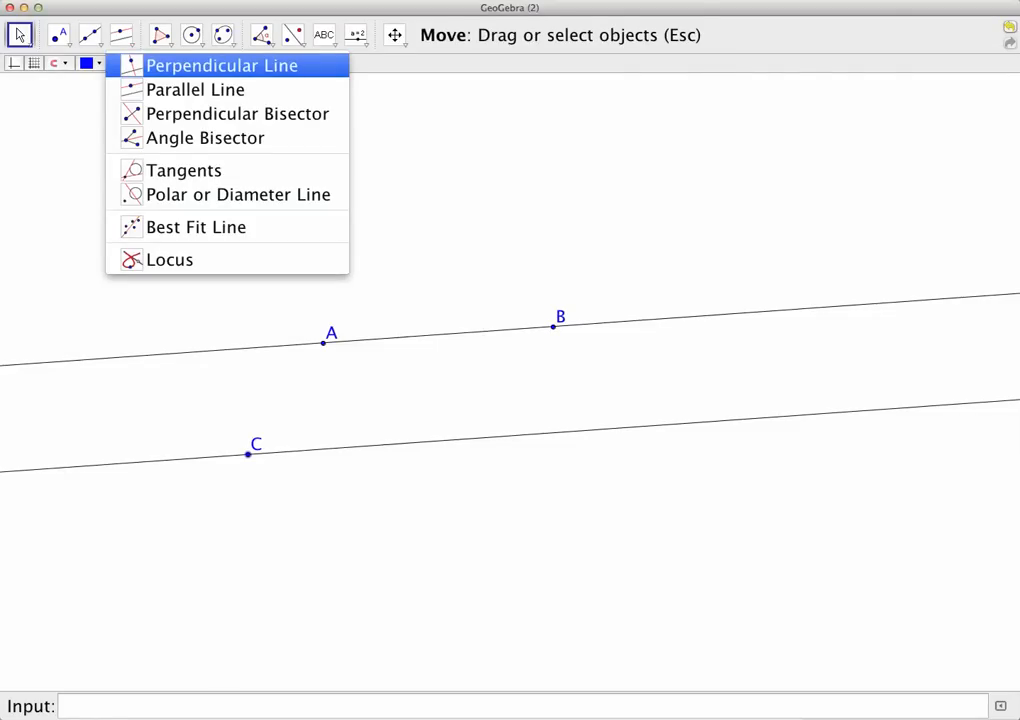
{"action": "left_click", "coordinate": [222, 65]}
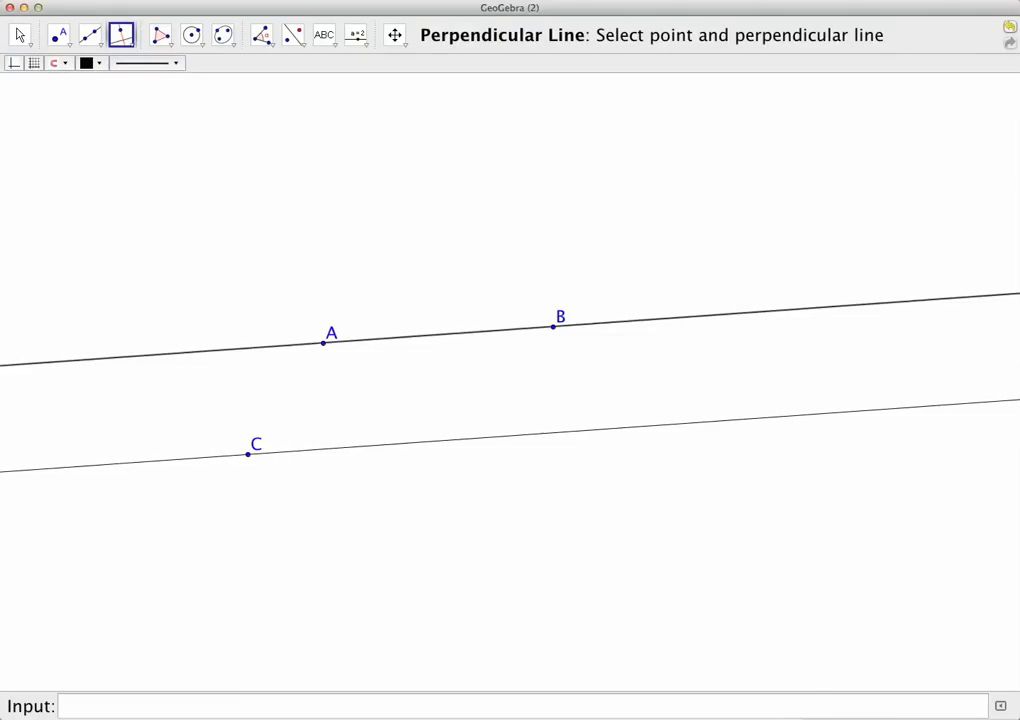
{"action": "left_click", "coordinate": [516, 329]}
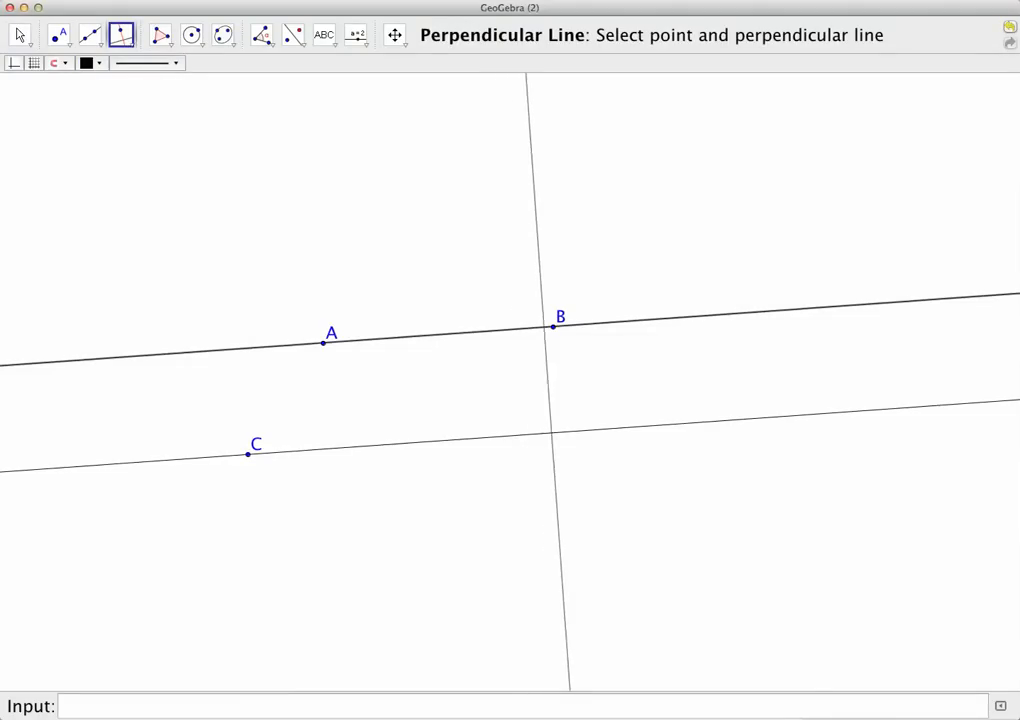
{"action": "left_click", "coordinate": [553, 326]}
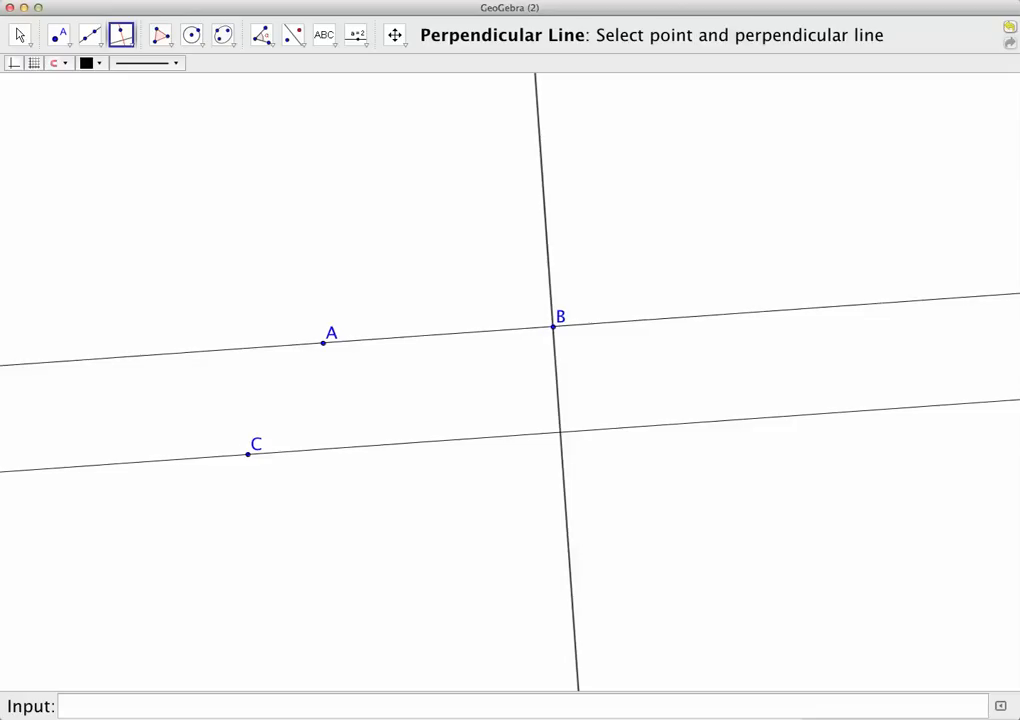
{"action": "key", "text": "Escape"}
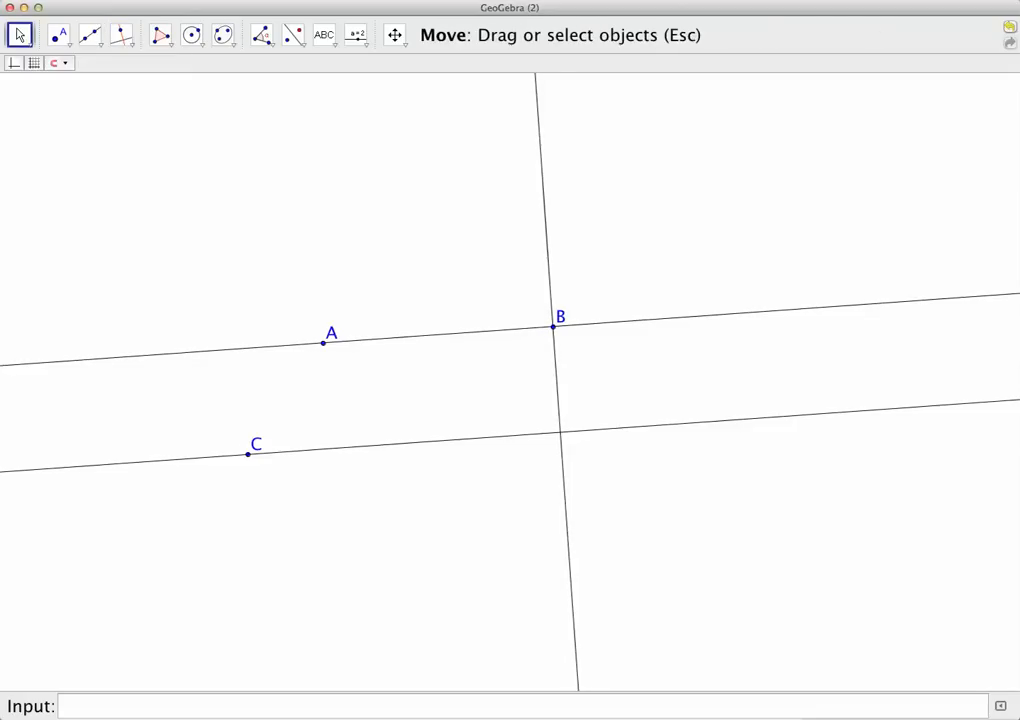
{"action": "mouse_move", "coordinate": [553, 326]}
{"action": "left_mouse_down"}
{"action": "mouse_move", "coordinate": [514, 369]}
{"action": "mouse_move", "coordinate": [466, 362]}
{"action": "mouse_move", "coordinate": [494, 305]}
{"action": "mouse_move", "coordinate": [546, 319]}
{"action": "mouse_move", "coordinate": [467, 332]}
{"action": "mouse_move", "coordinate": [512, 384]}
{"action": "mouse_move", "coordinate": [540, 321]}
{"action": "mouse_move", "coordinate": [508, 303]}
{"action": "mouse_move", "coordinate": [569, 313]}
{"action": "mouse_move", "coordinate": [551, 342]}
{"action": "mouse_move", "coordinate": [567, 312]}
{"action": "left_mouse_up"}
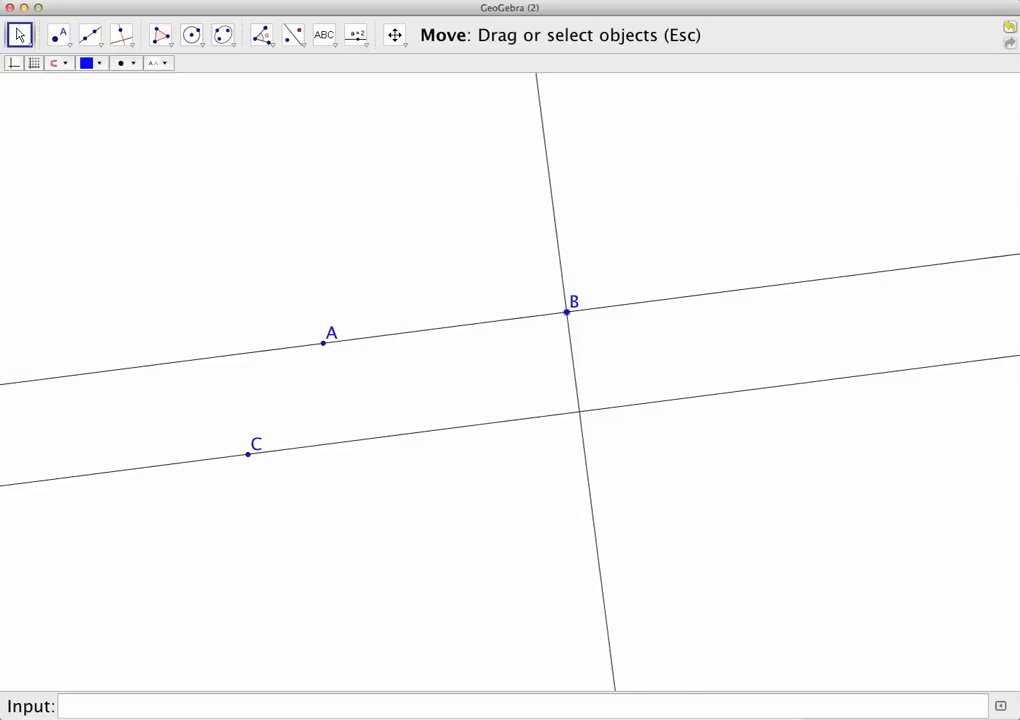
Step: Construct the perpendicular bisector of points A and B, and place a point where it crosses the parallel line through C
{"action": "left_click", "coordinate": [121, 37]}
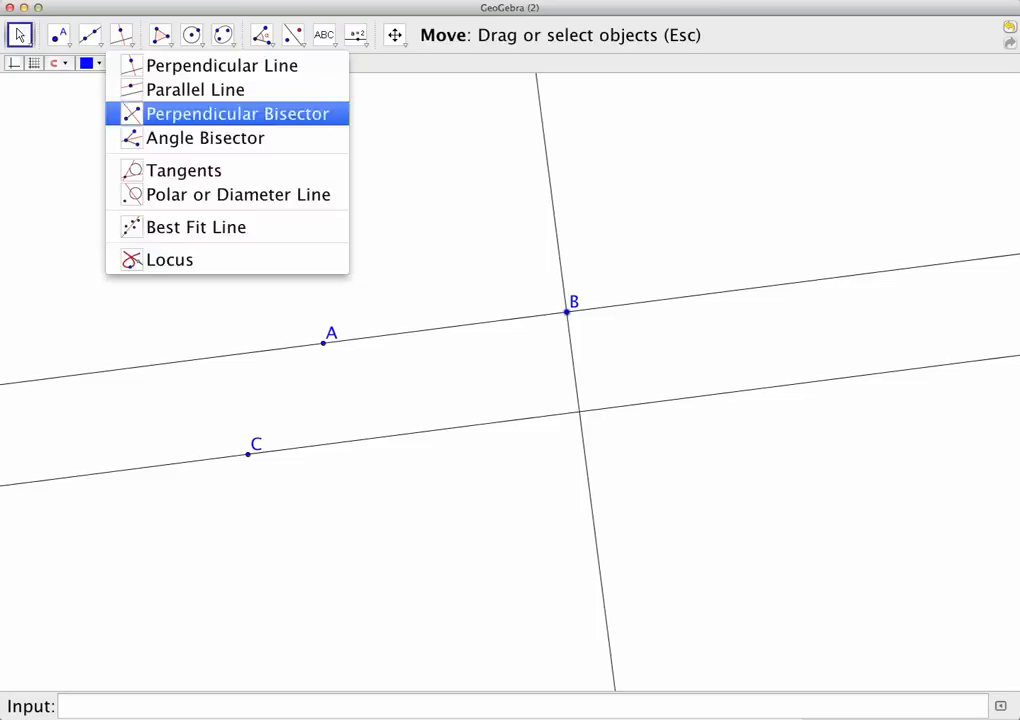
{"action": "left_click", "coordinate": [237, 113]}
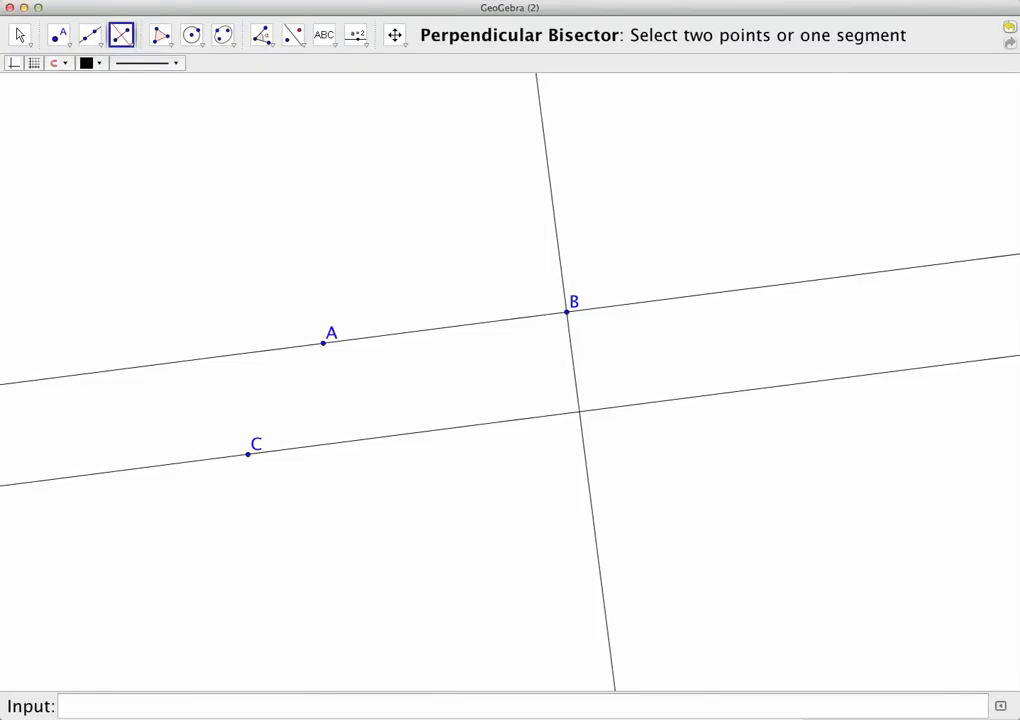
{"action": "left_click", "coordinate": [323, 343]}
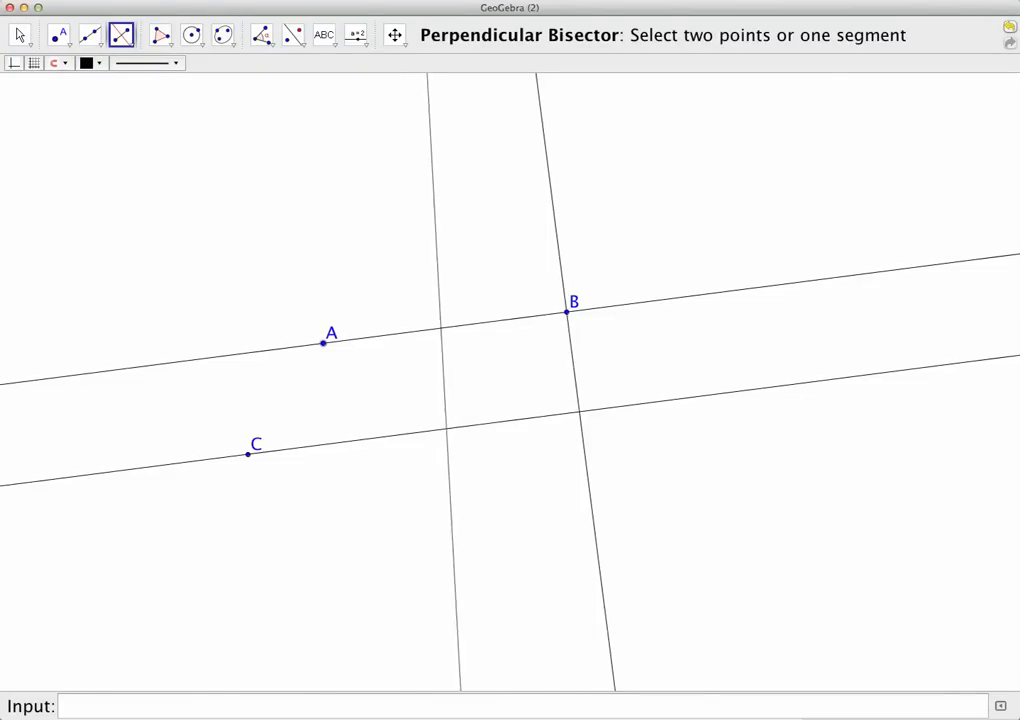
{"action": "left_click", "coordinate": [567, 312]}
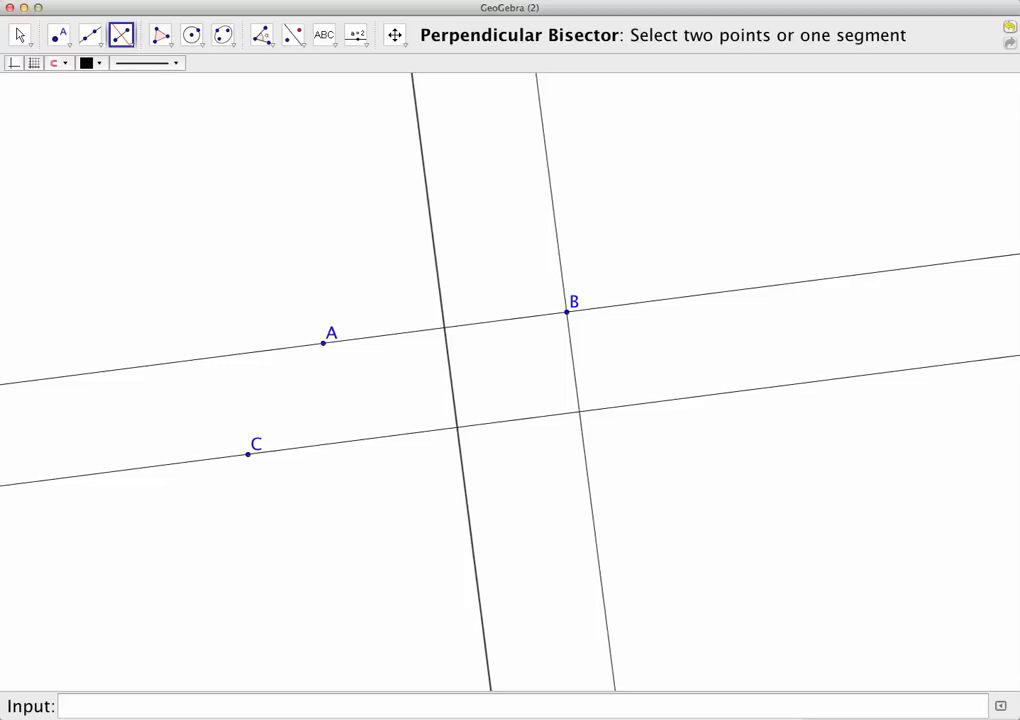
{"action": "left_click", "coordinate": [59, 35]}
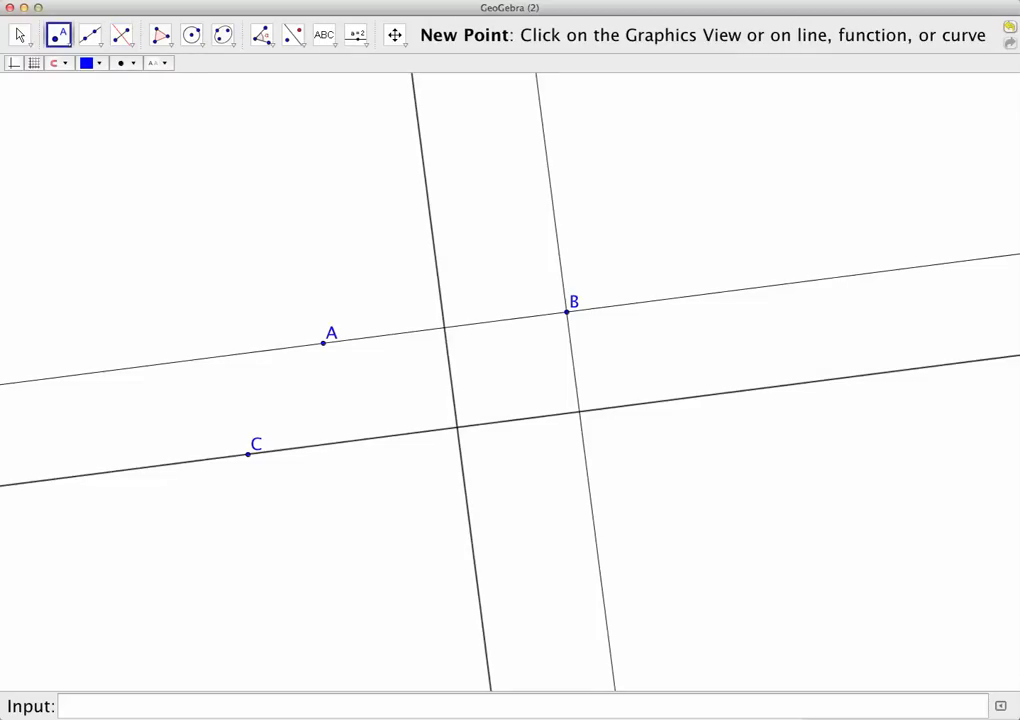
{"action": "left_click", "coordinate": [458, 427]}
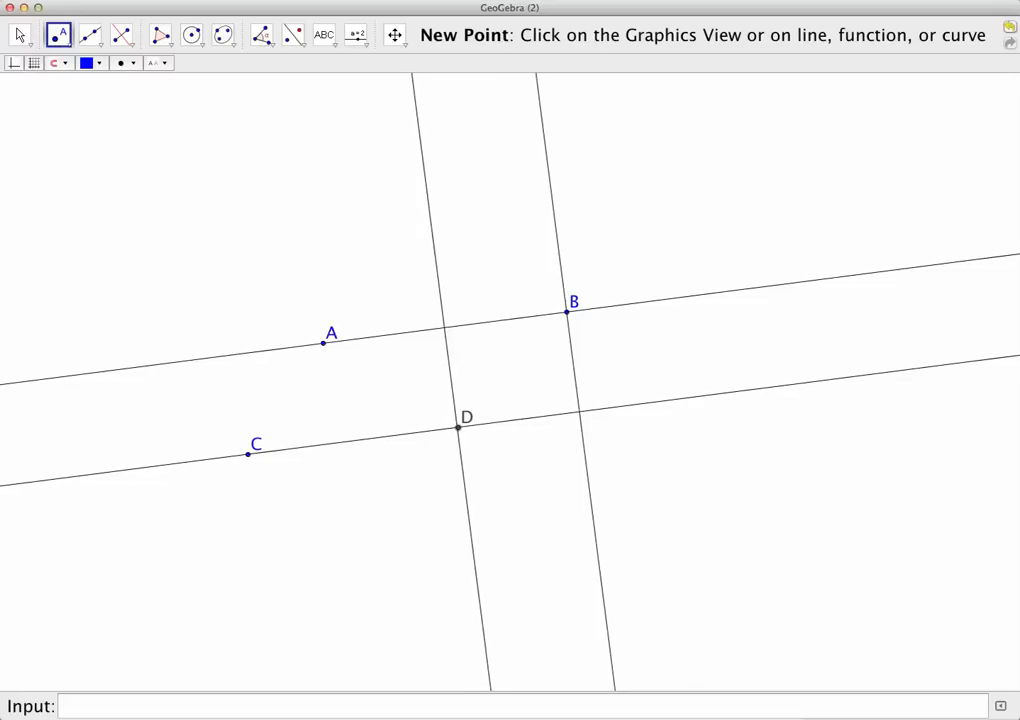
Step: Create a polygon with vertices A, C, D and B, closing it back at A
{"action": "left_click", "coordinate": [163, 38]}
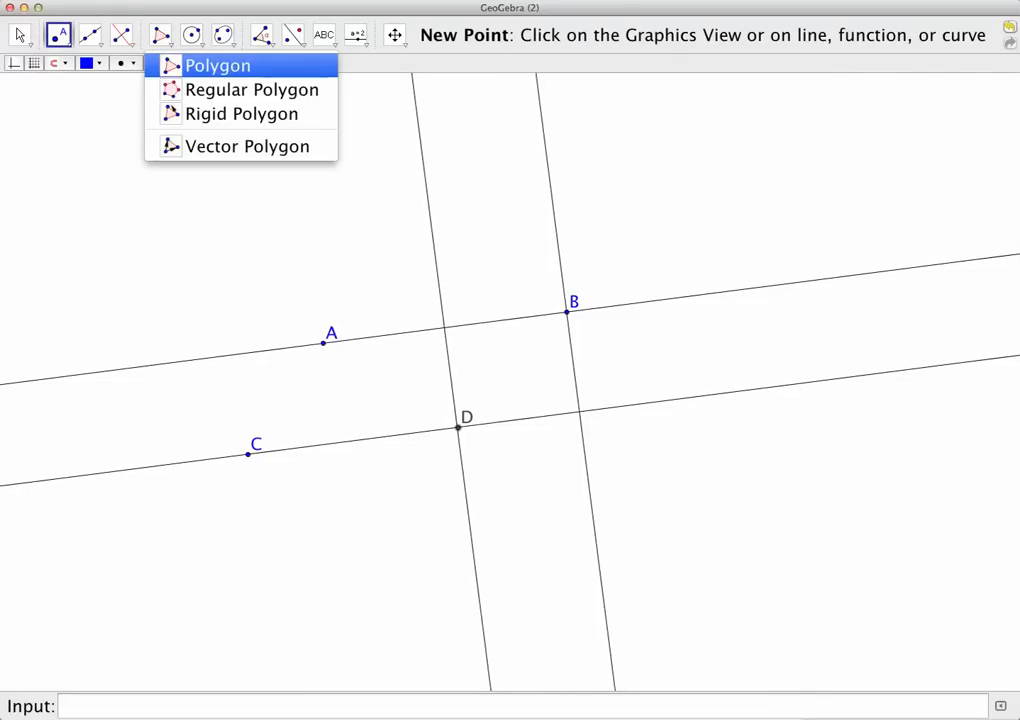
{"action": "left_click", "coordinate": [218, 66]}
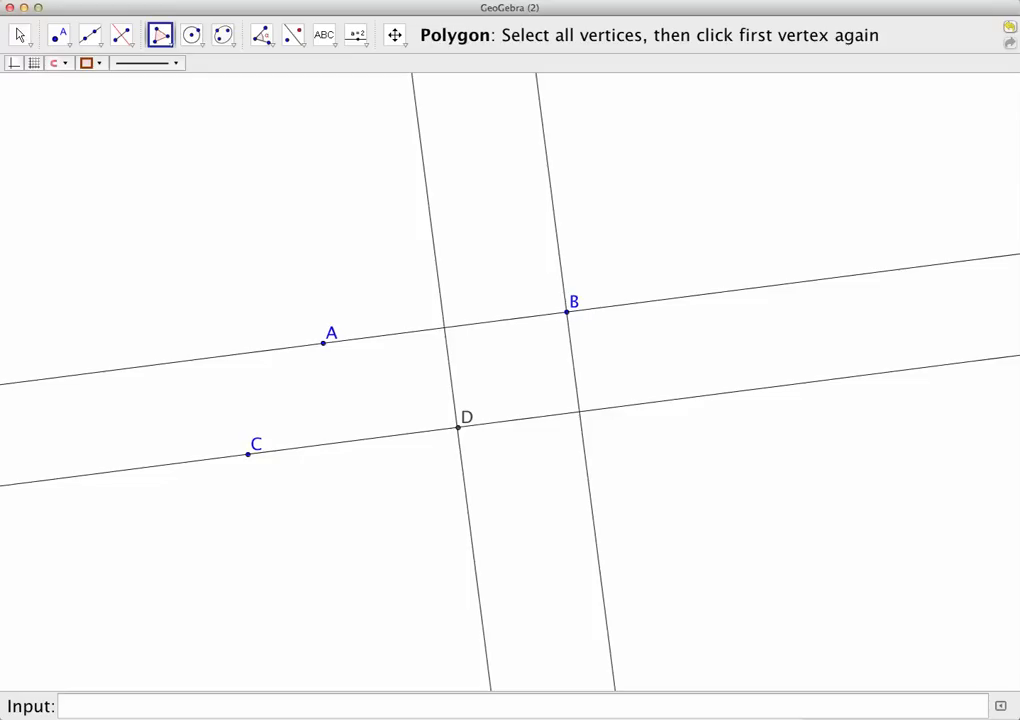
{"action": "left_click", "coordinate": [323, 343]}
{"action": "left_click", "coordinate": [248, 454]}
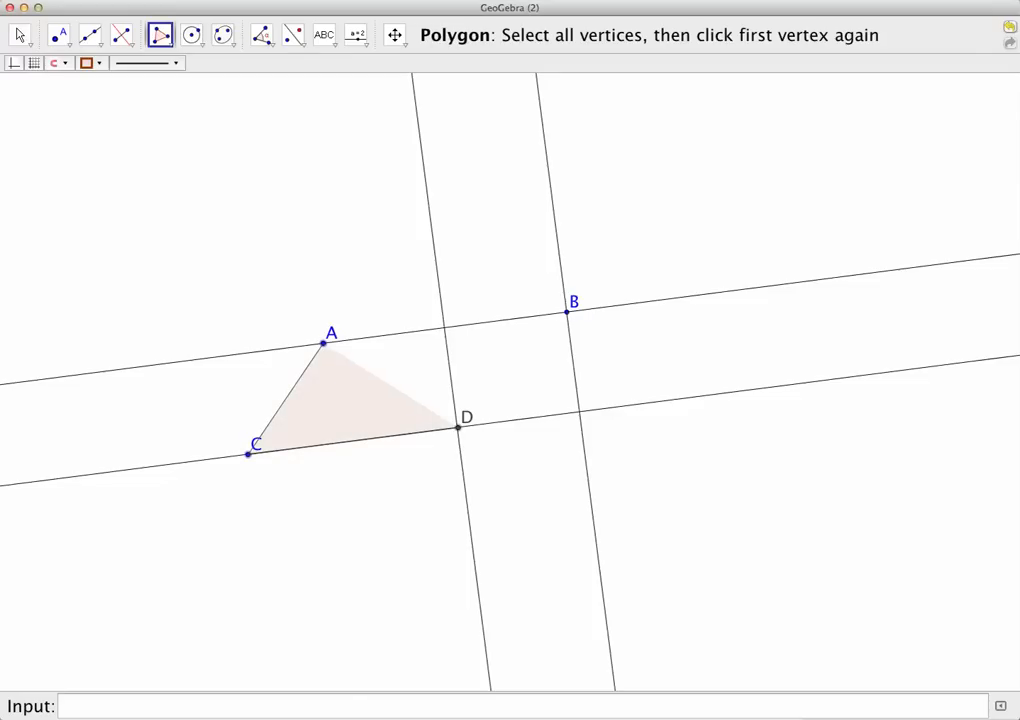
{"action": "left_click", "coordinate": [458, 428]}
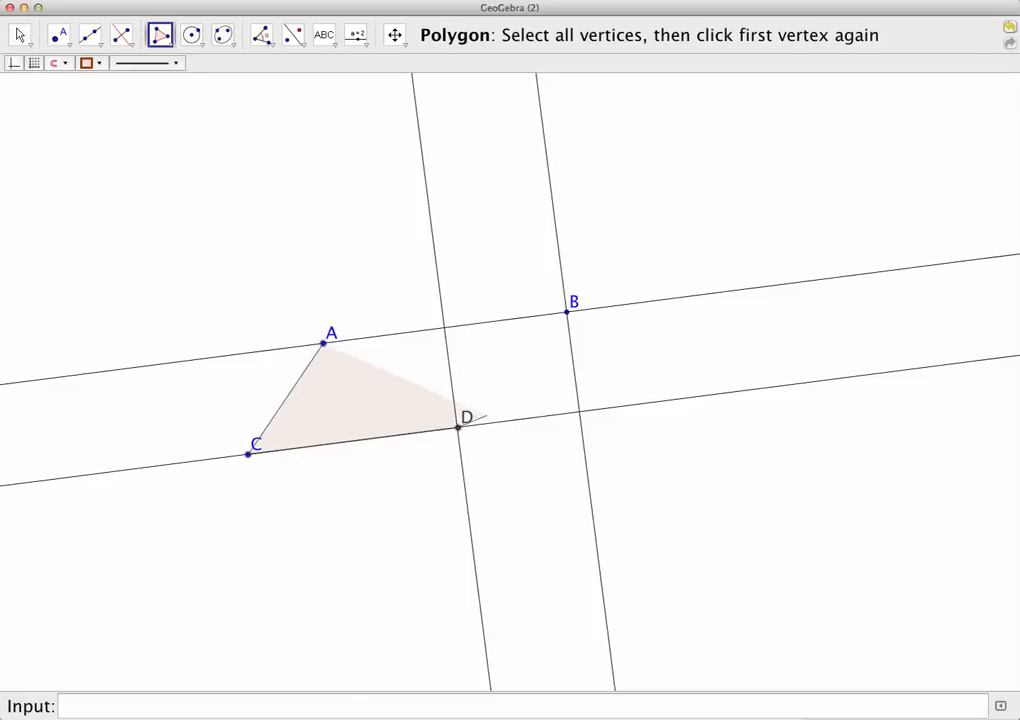
{"action": "left_click", "coordinate": [323, 343]}
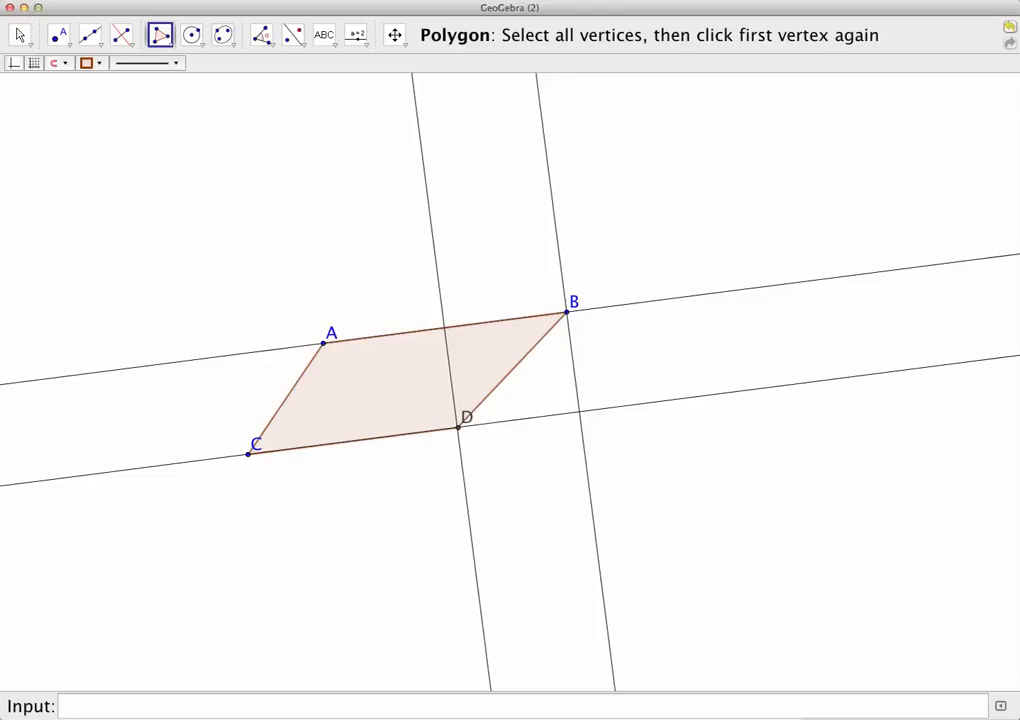
Step: Hide the four construction lines, and reshape the quadrilateral by moving vertices B and A
{"action": "left_click", "coordinate": [404, 44]}
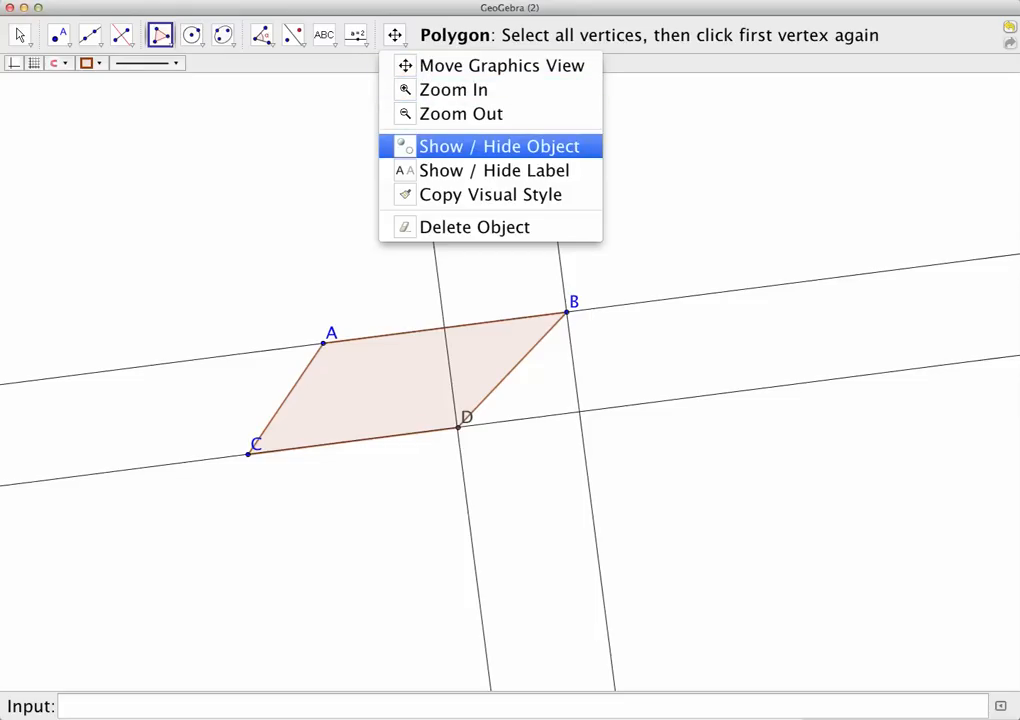
{"action": "left_click", "coordinate": [498, 146]}
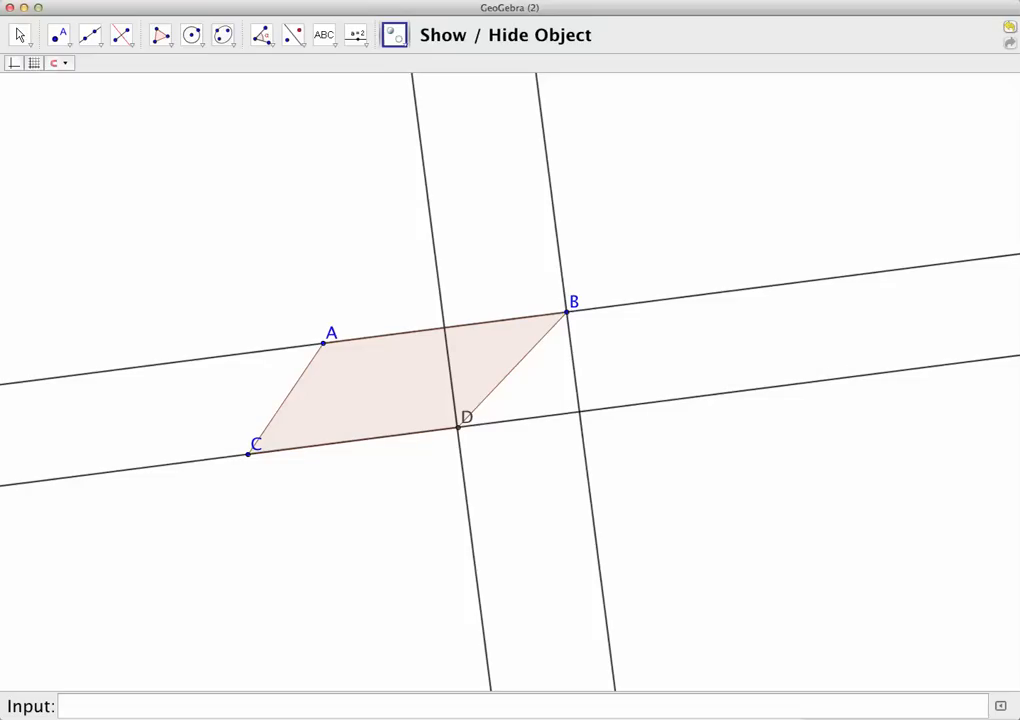
{"action": "left_click", "coordinate": [20, 35]}
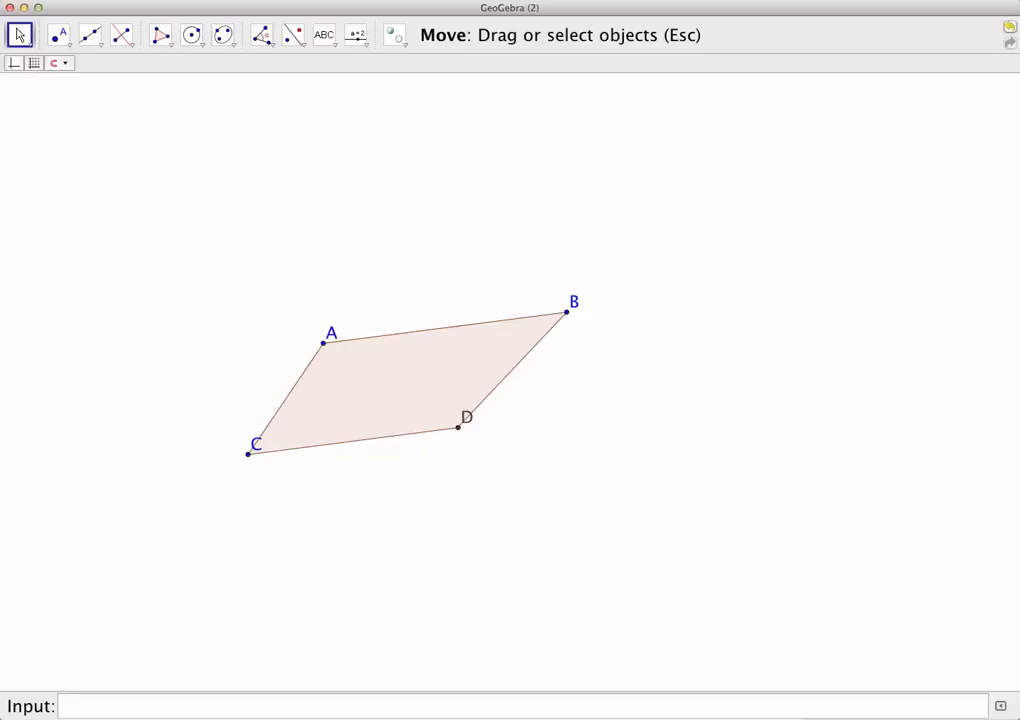
{"action": "left_click_drag", "start_coordinate": [567, 312], "coordinate": [541, 279]}
{"action": "key", "text": "Escape"}
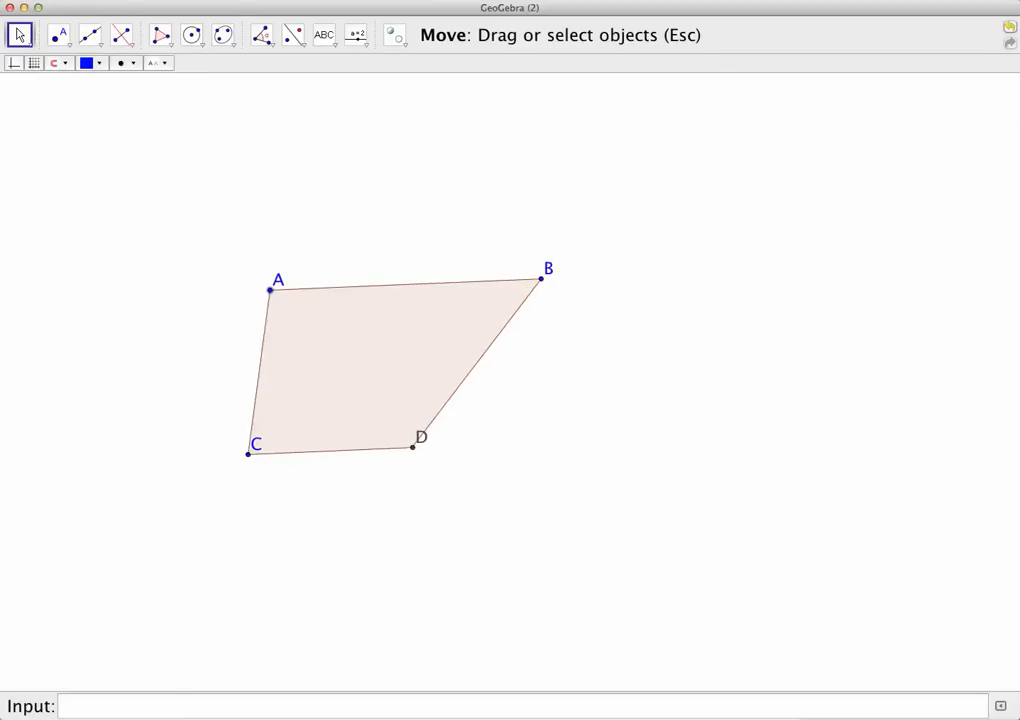